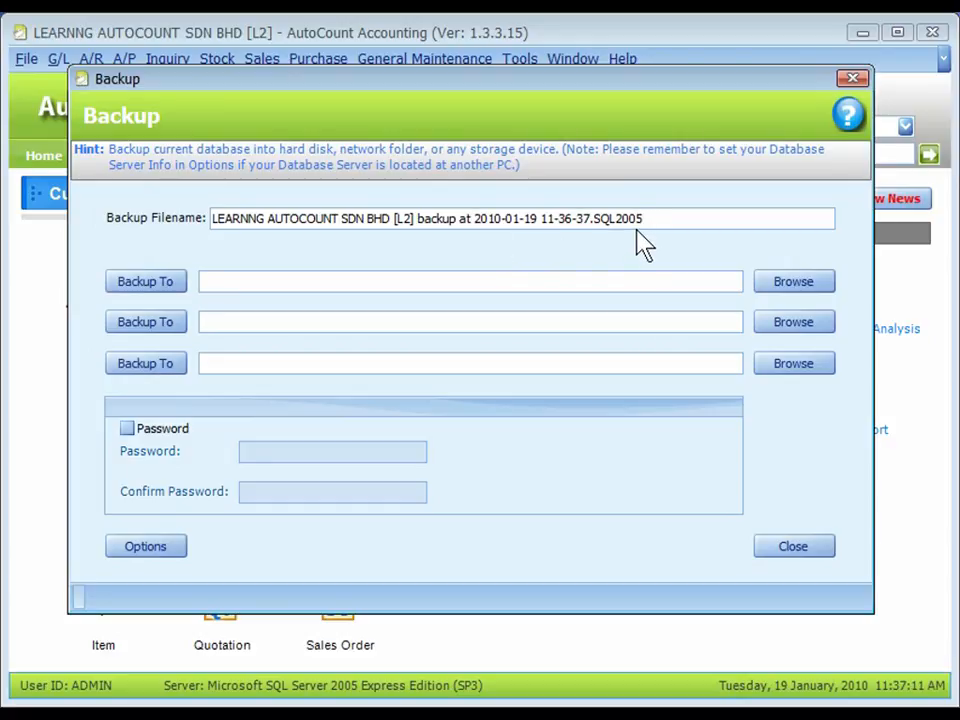
# - Add the folders D:\AutoCount Backup and C:\temp as destinations for the first backup location
pyautogui.click(793, 283)
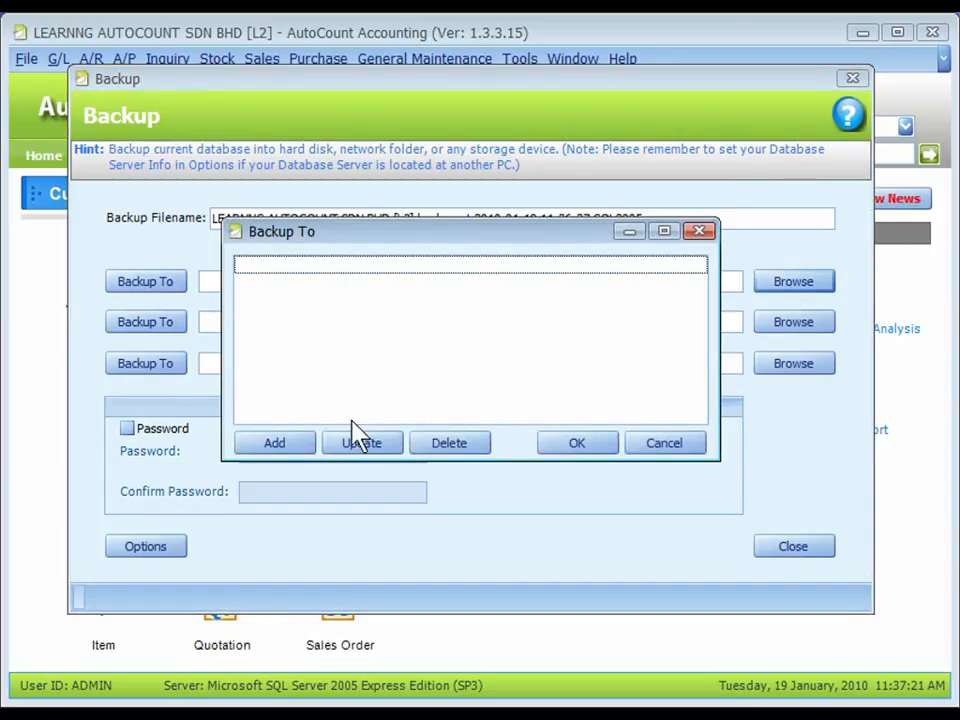
pyautogui.click(272, 444)
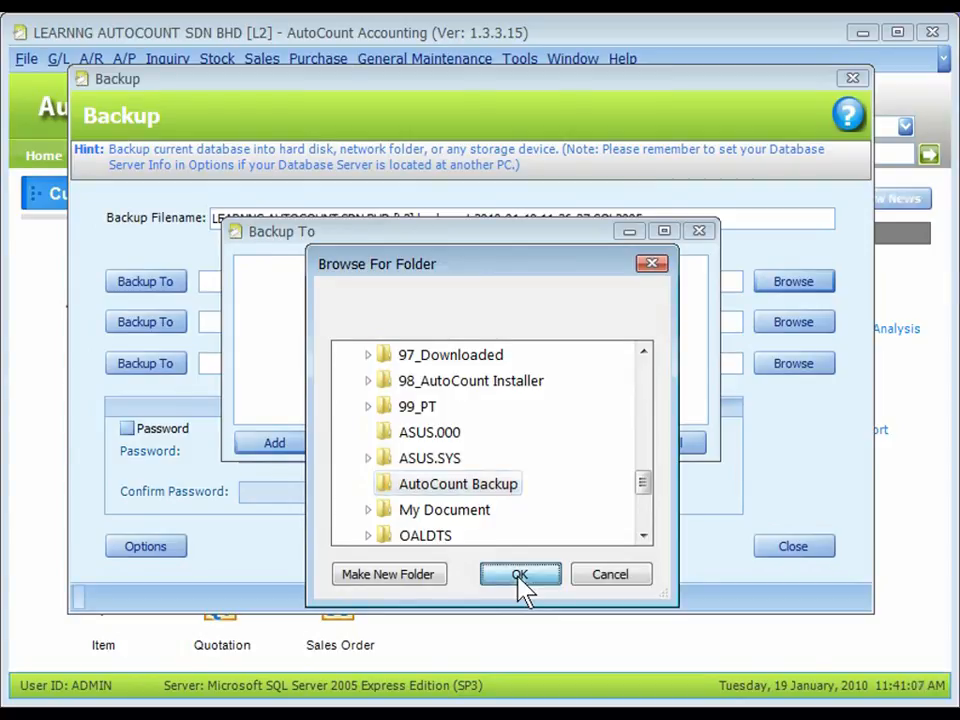
pyautogui.click(519, 580)
pyautogui.click(266, 443)
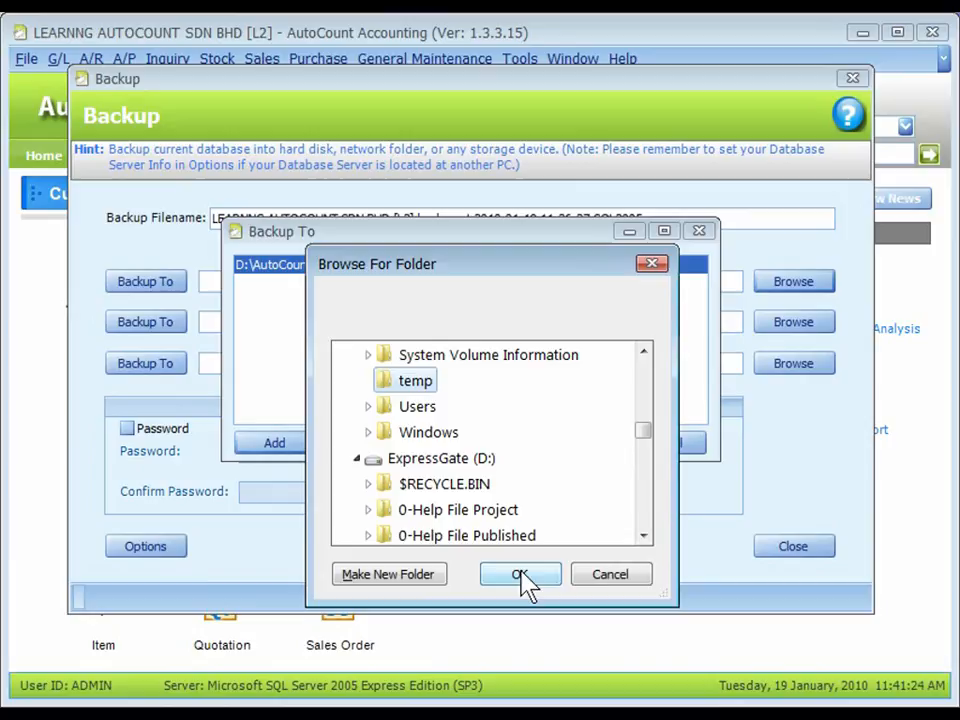
pyautogui.click(521, 578)
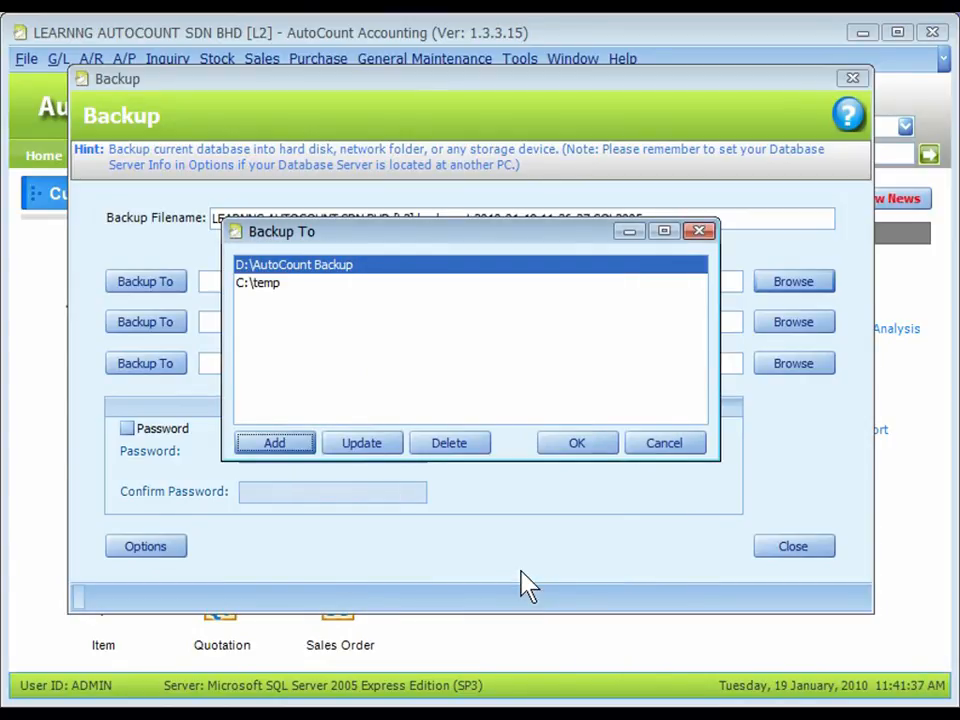
pyautogui.click(577, 443)
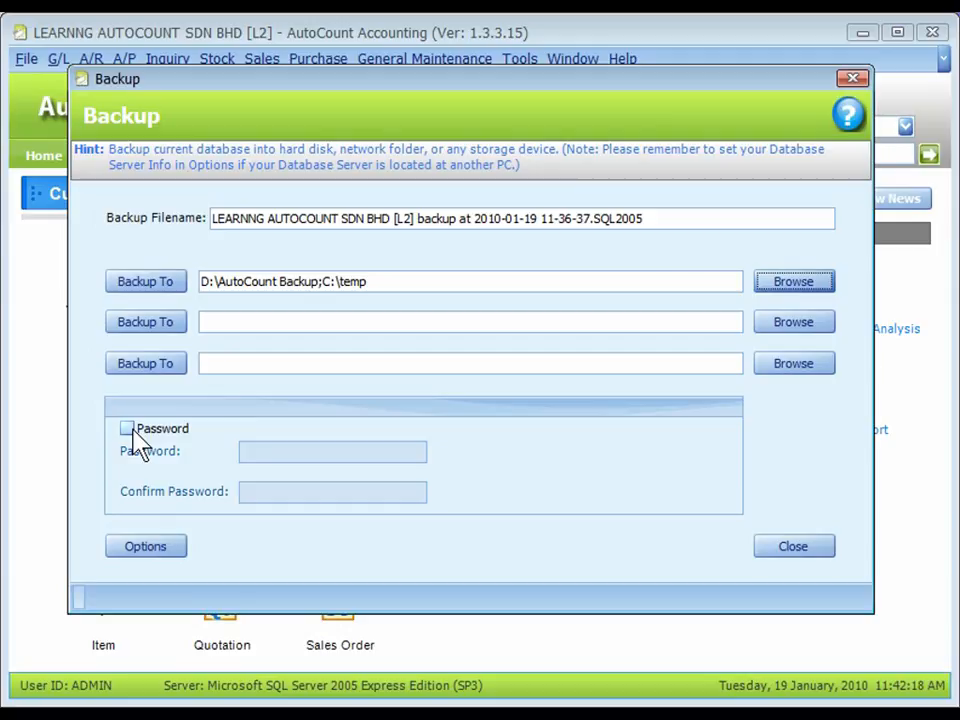
# - Review the database server info in the backup options, validate the server backup directory path and accept the options
pyautogui.click(156, 560)
pyautogui.click(189, 125)
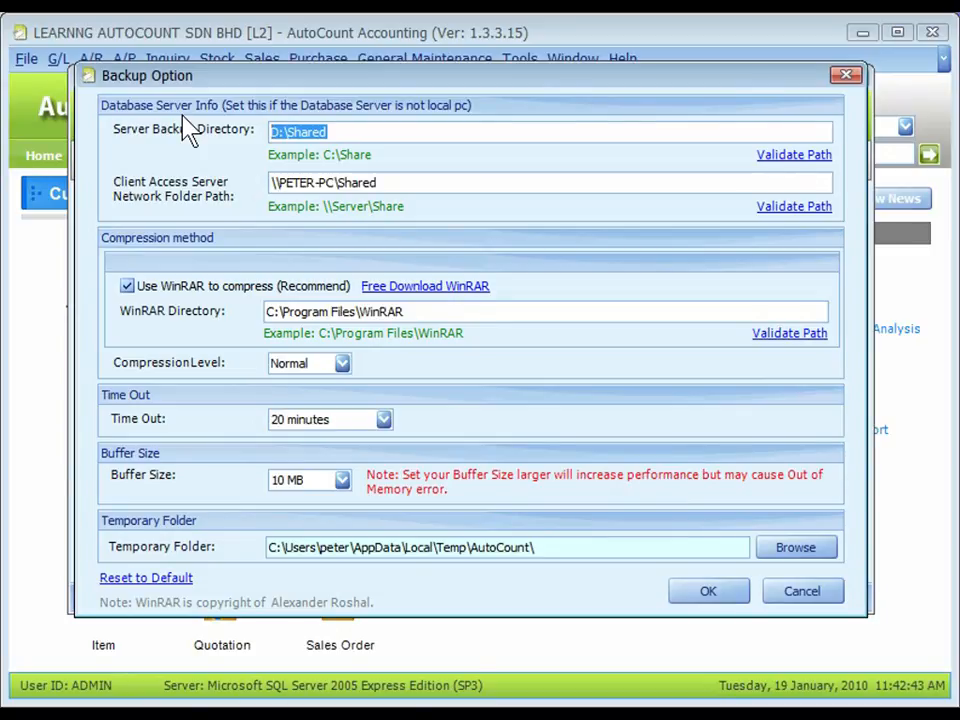
pyautogui.click(208, 556)
pyautogui.click(221, 146)
pyautogui.click(377, 131)
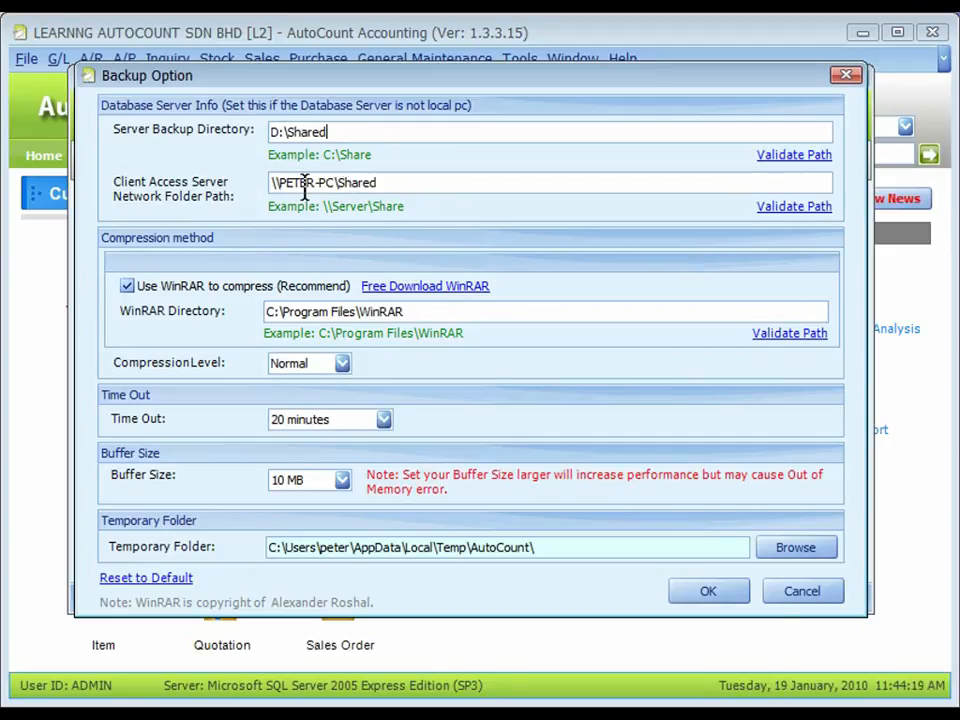
pyautogui.click(336, 185)
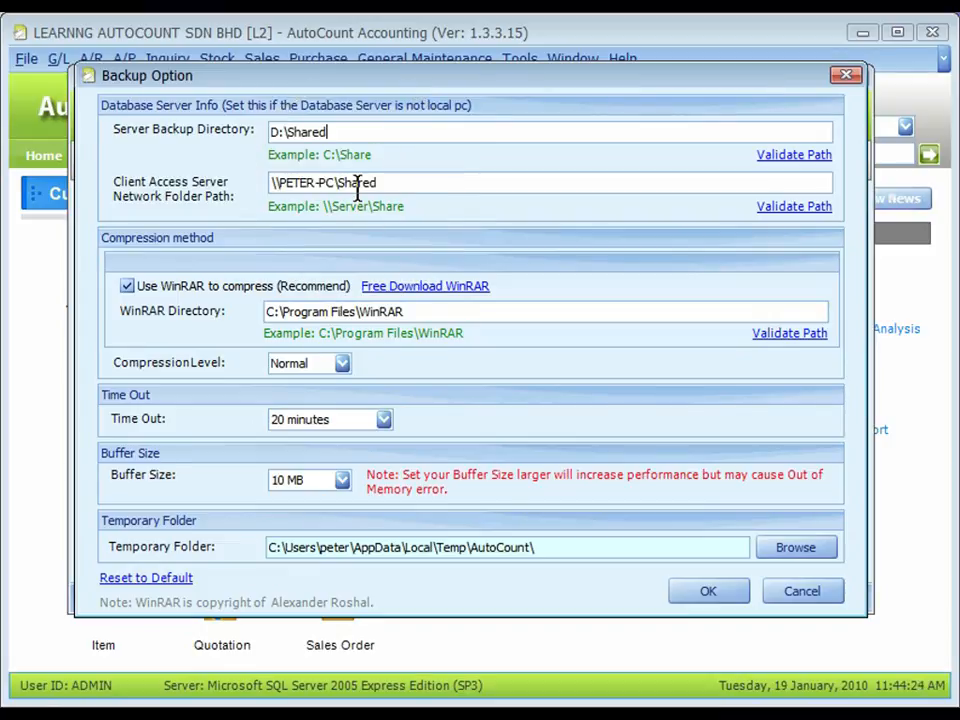
pyautogui.click(798, 160)
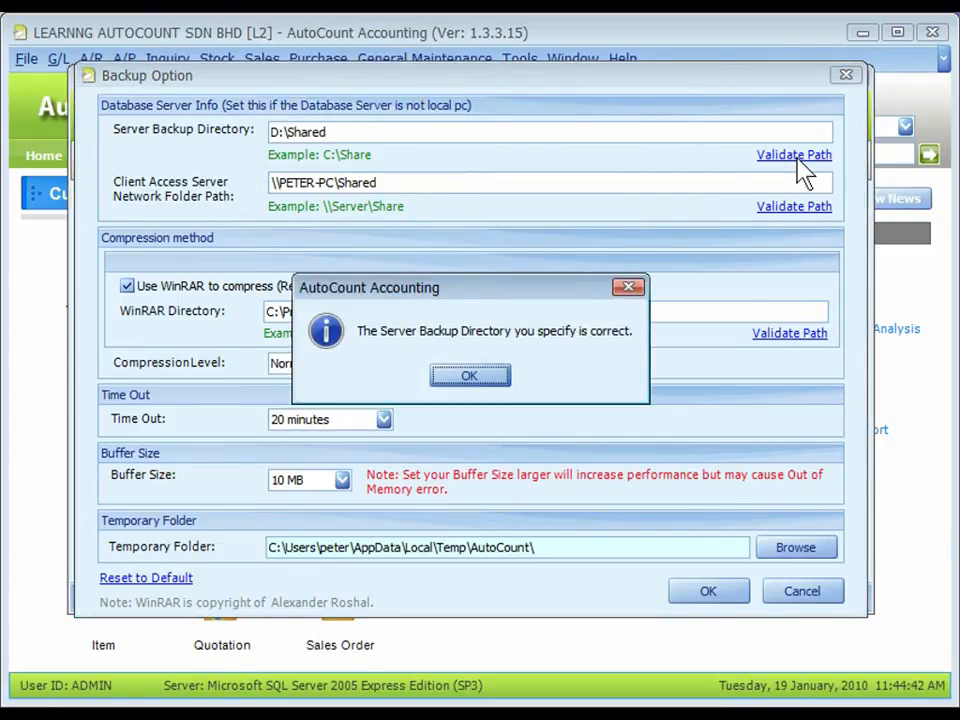
pyautogui.click(492, 380)
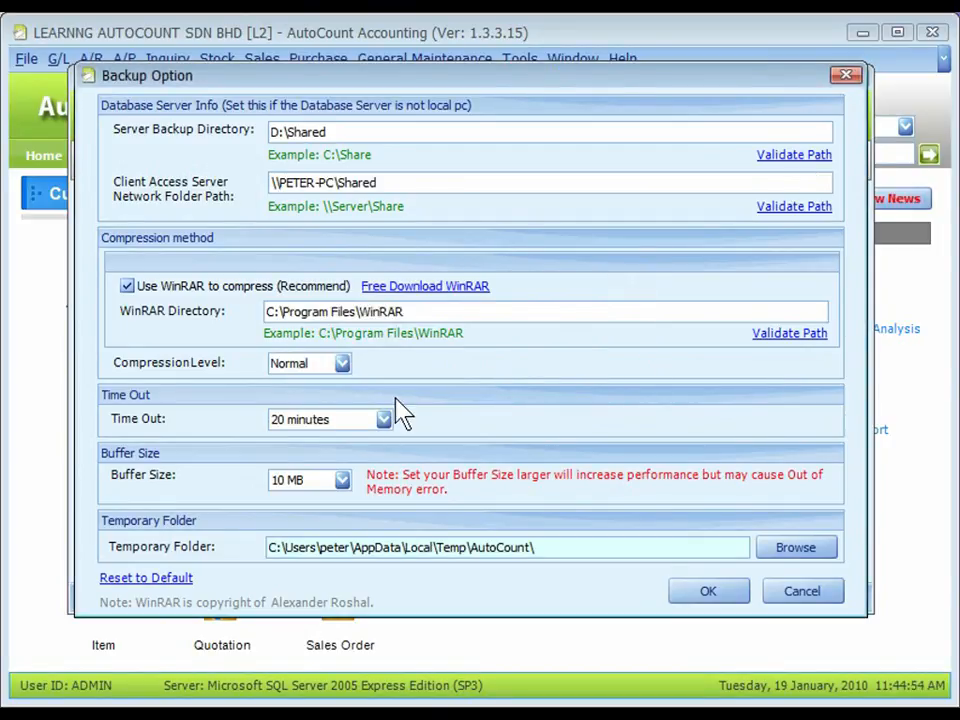
pyautogui.press('ctrl')
pyautogui.click(707, 592)
# - Back up the account book to the first location's folders, D:\AutoCount Backup and C:\temp
pyautogui.press('ctrl')
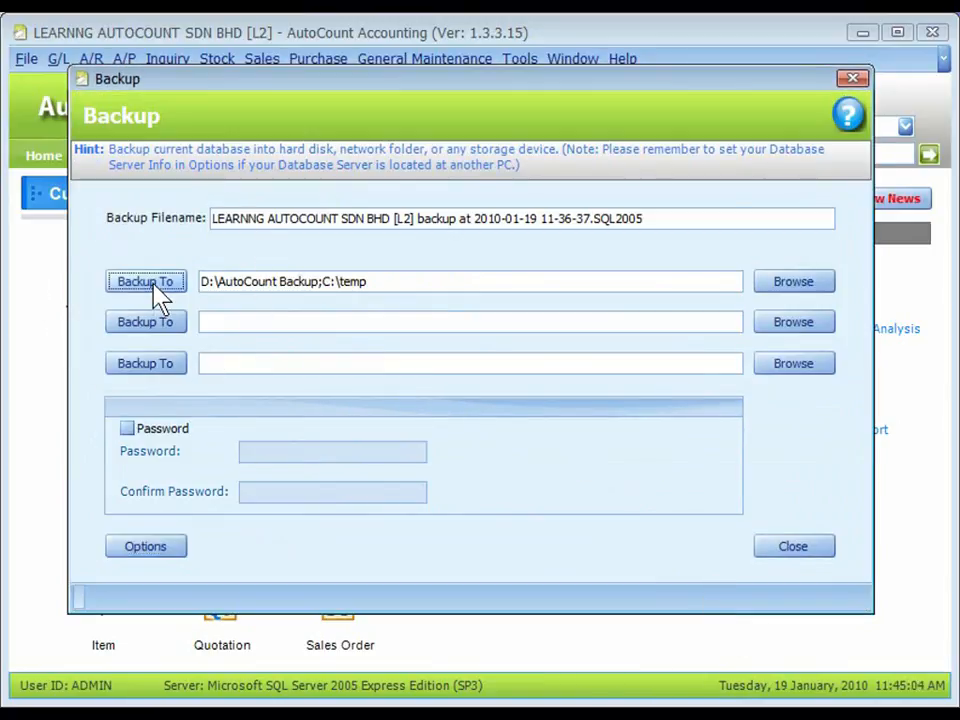
pyautogui.click(155, 285)
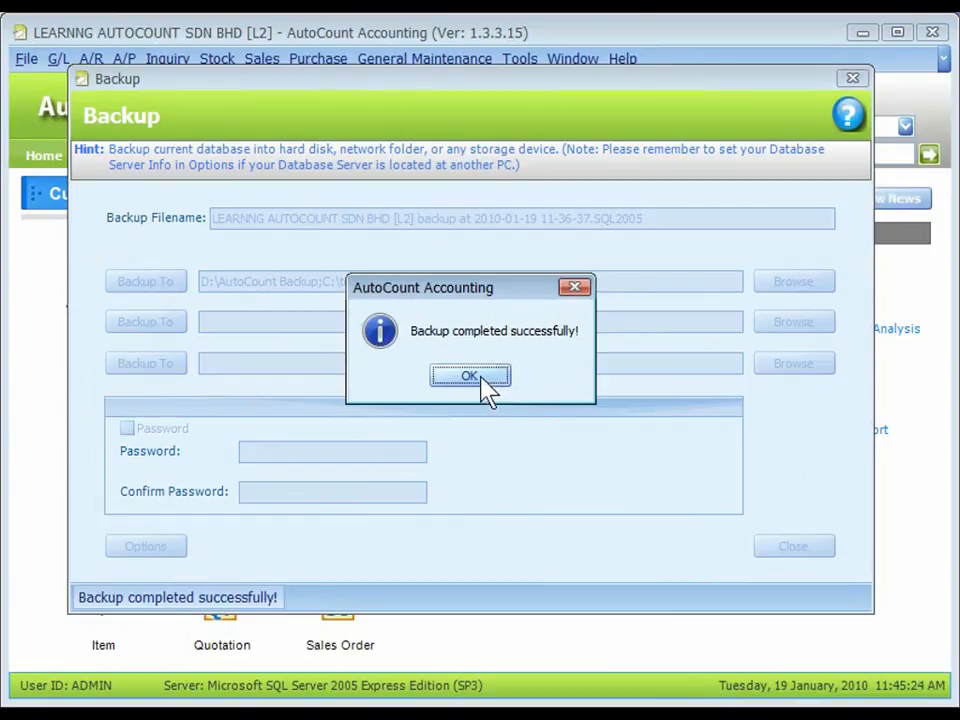
pyautogui.click(489, 389)
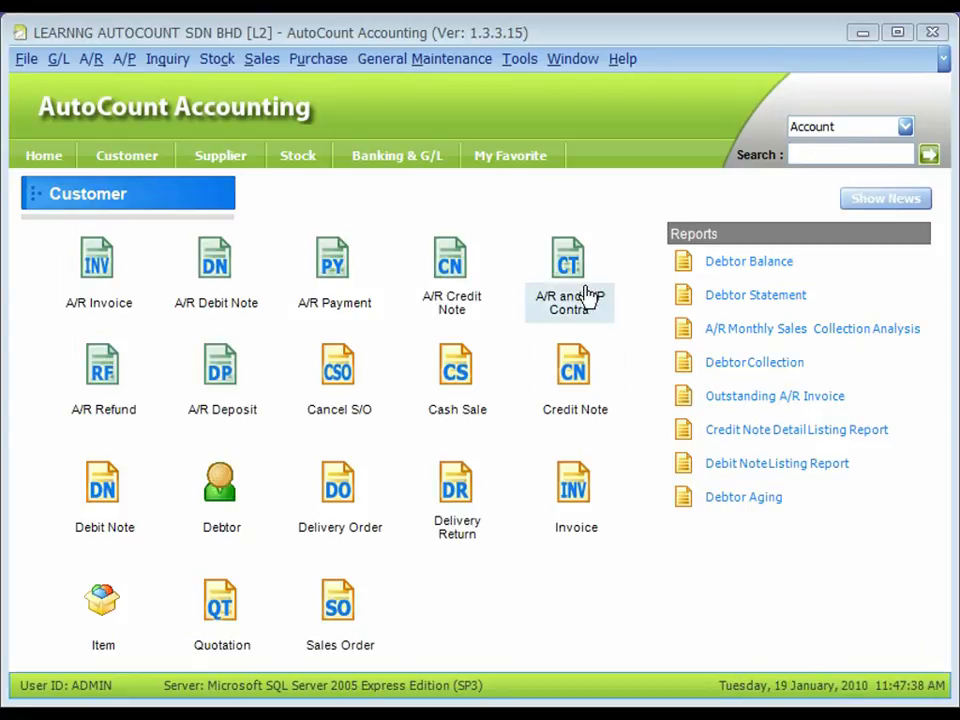
# - Check the prompt for a backup on exit in the general application settings and accept the options
pyautogui.click(524, 62)
pyautogui.click(606, 563)
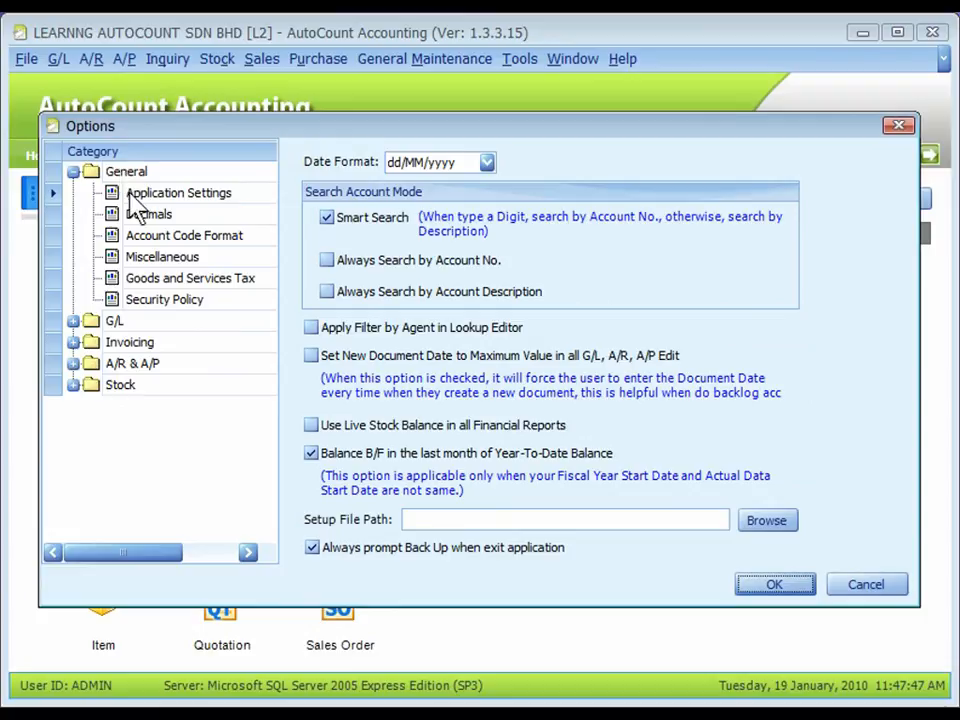
pyautogui.click(148, 193)
pyautogui.click(770, 586)
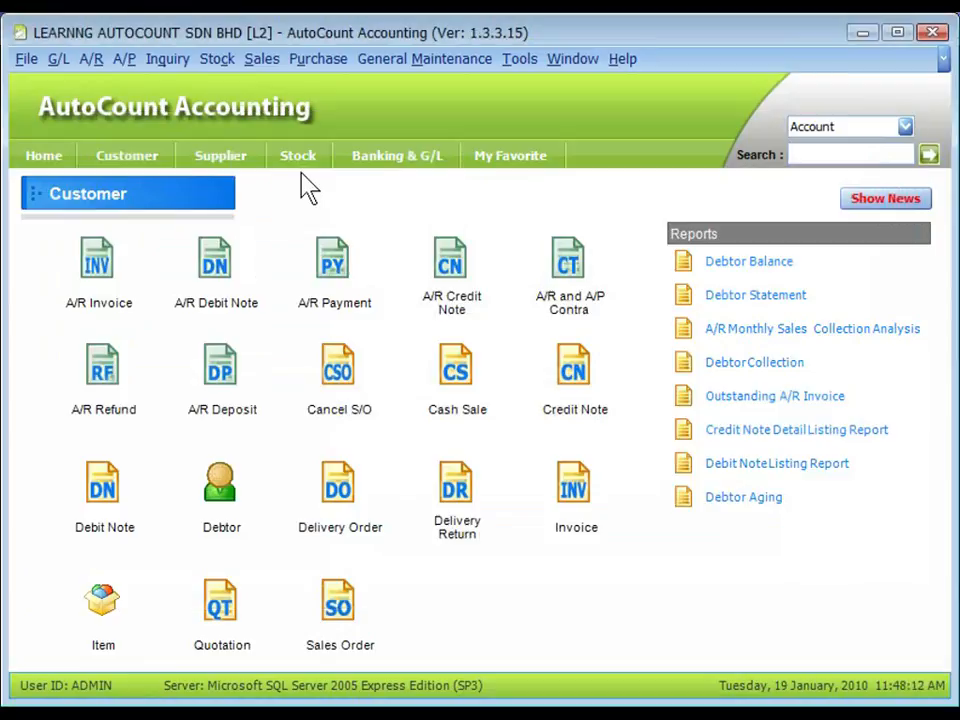
# - Exit and log out of the account book to bring up the backup reminder, and respond to it
pyautogui.click(27, 60)
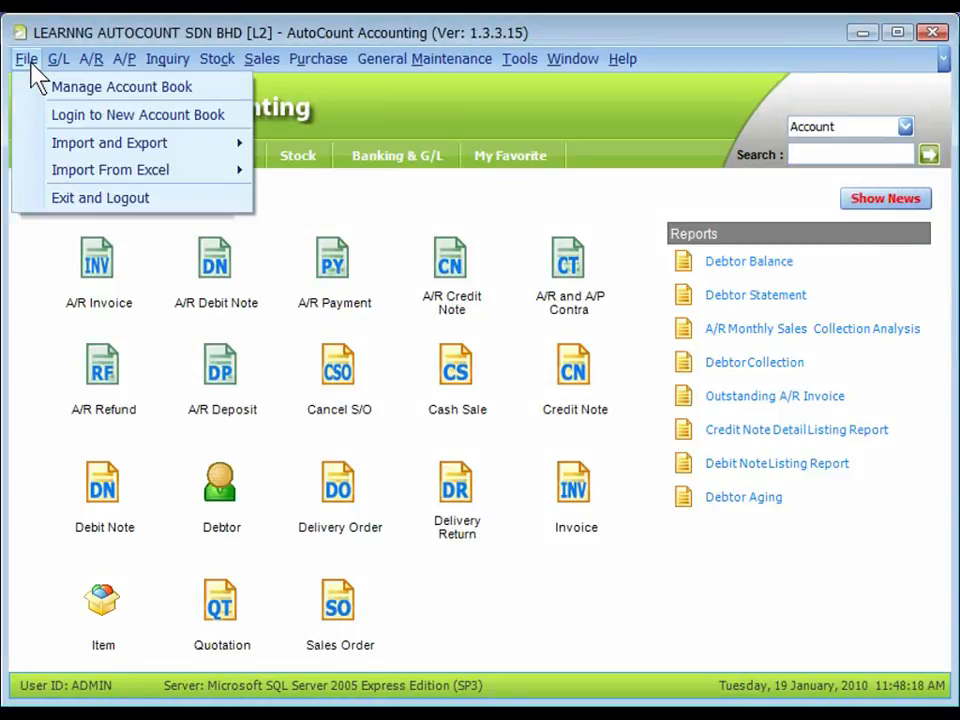
pyautogui.click(150, 203)
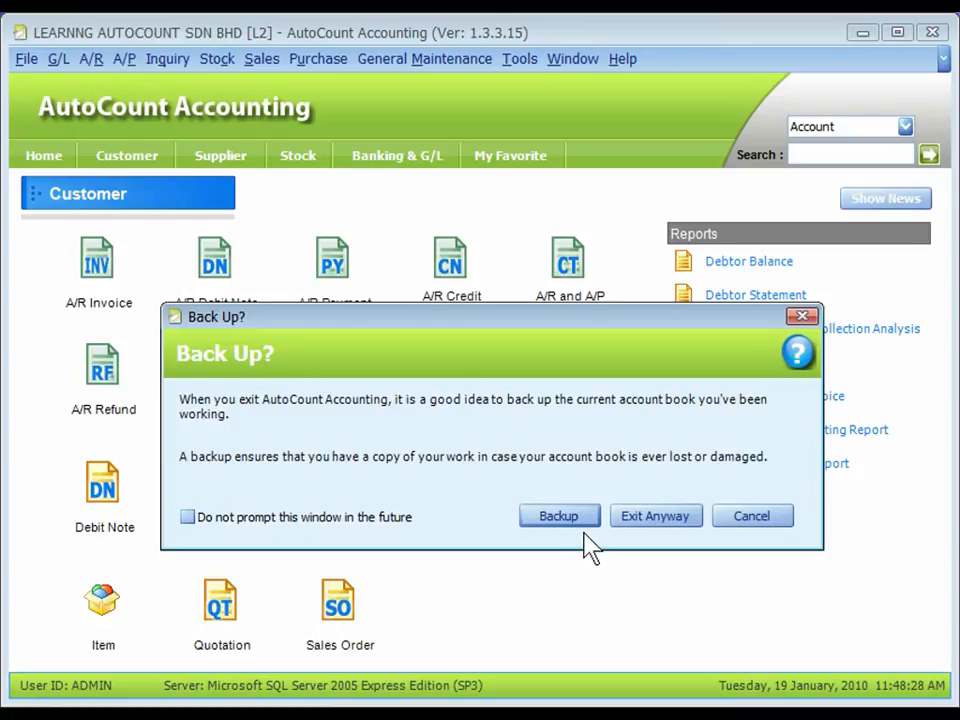
pyautogui.click(668, 538)
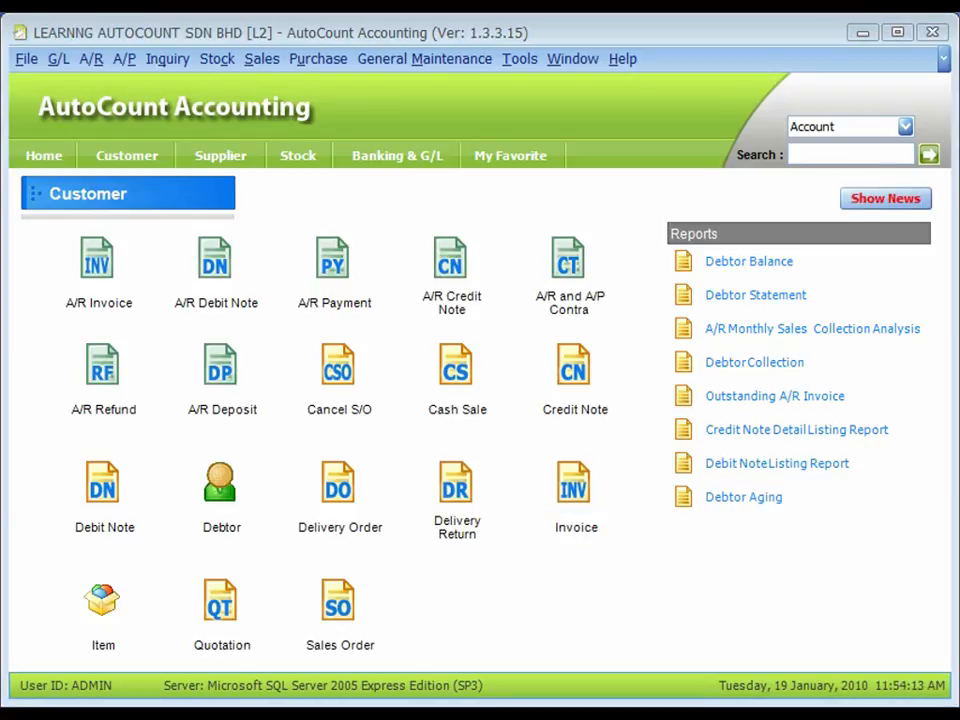
# - Start a database restore with the data restored in this PC and test the database server connection
pyautogui.click(518, 62)
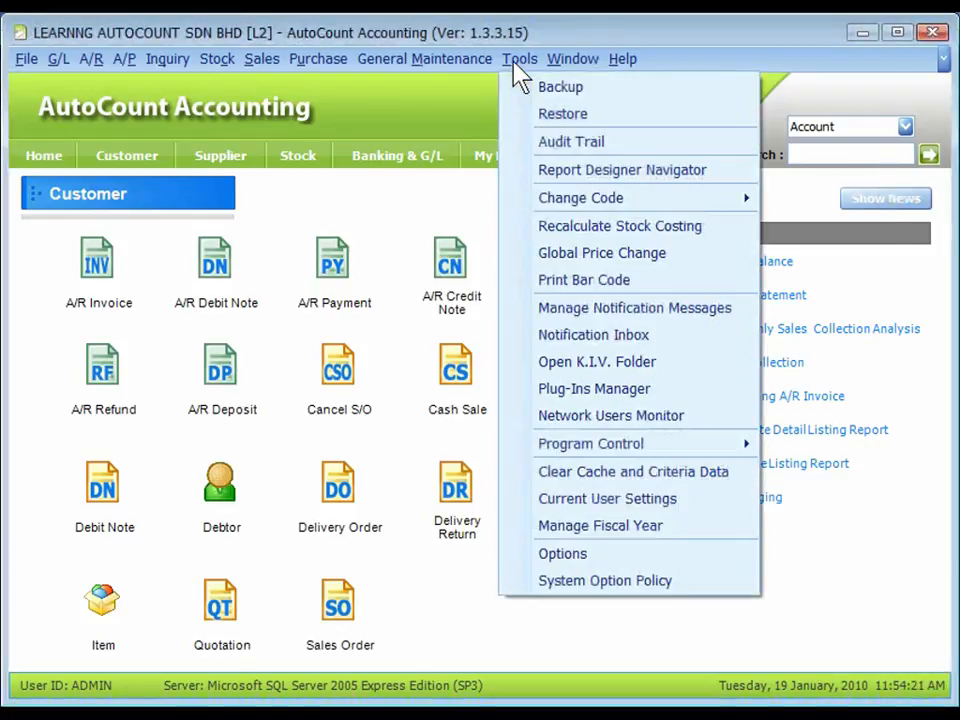
pyautogui.click(546, 112)
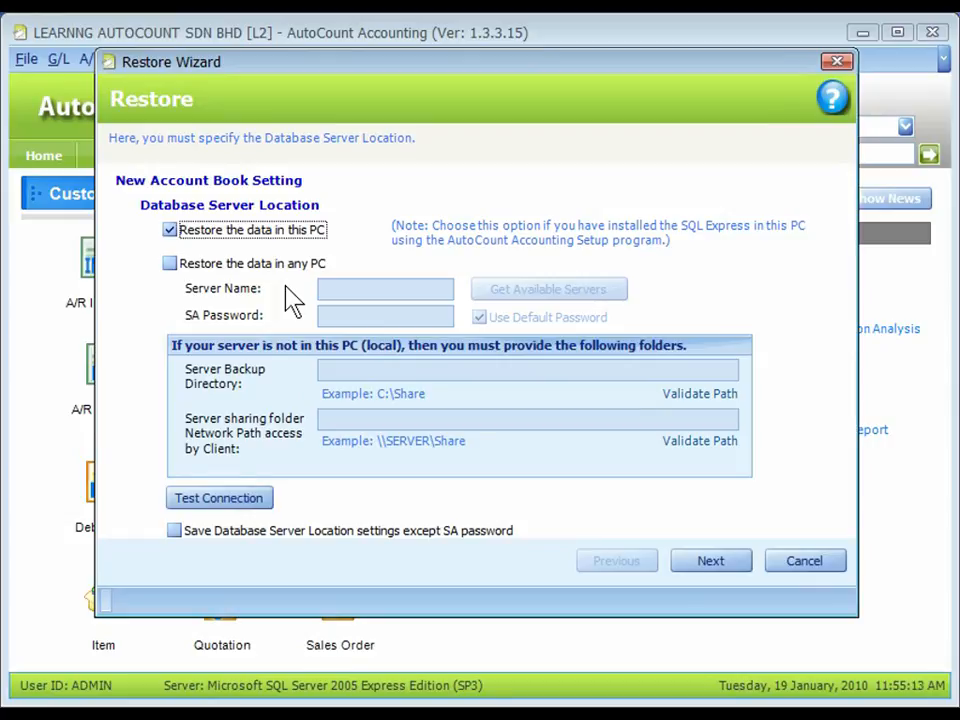
pyautogui.press('ctrl')
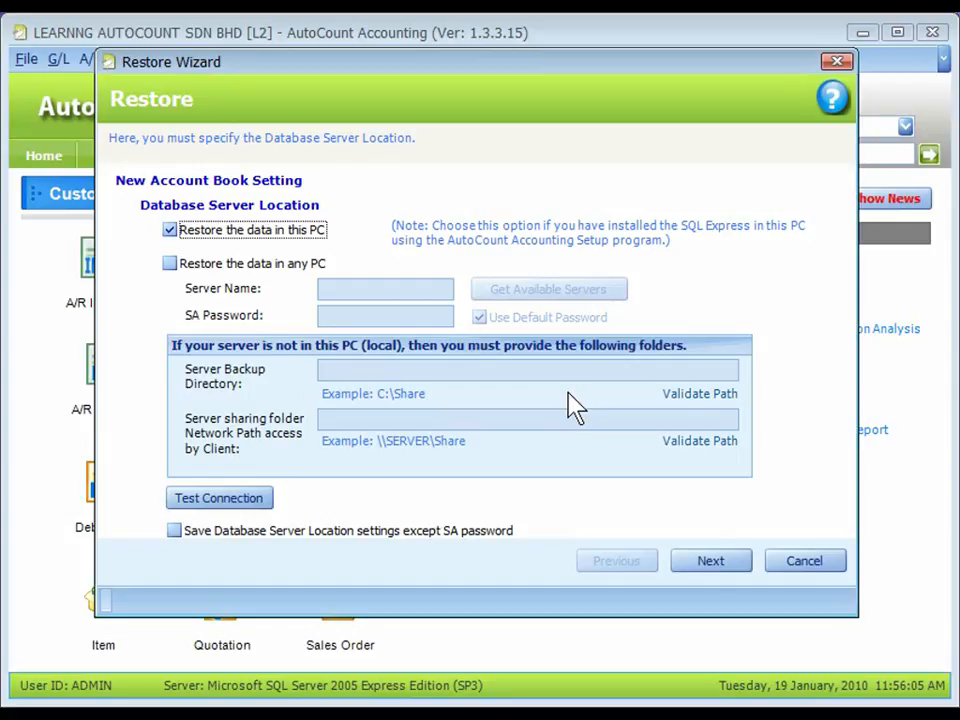
pyautogui.click(274, 398)
pyautogui.click(390, 438)
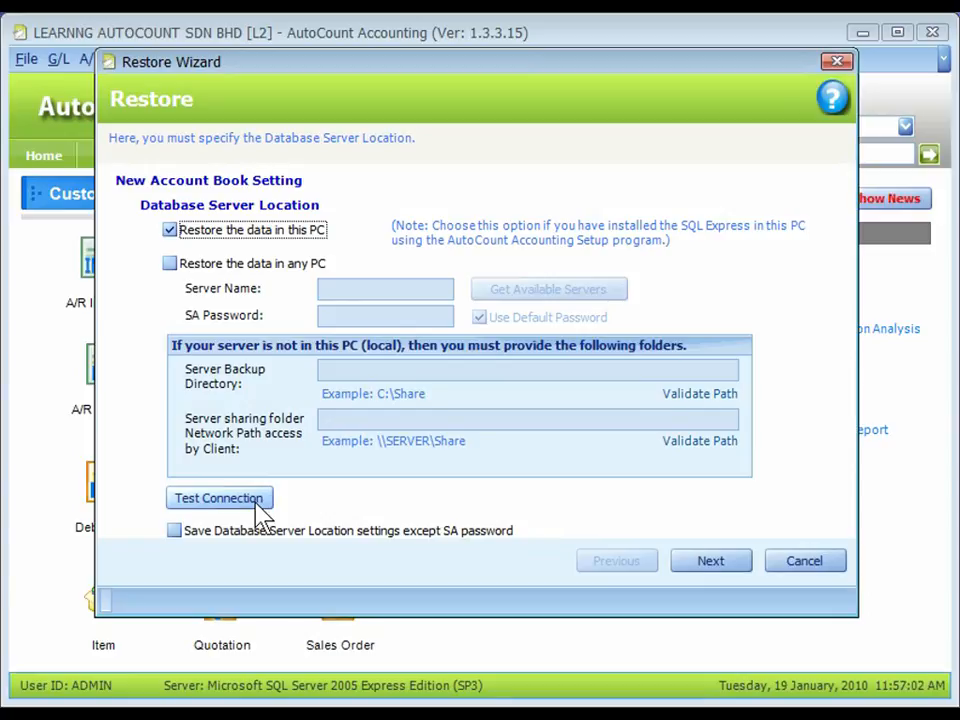
pyautogui.click(260, 512)
pyautogui.click(476, 371)
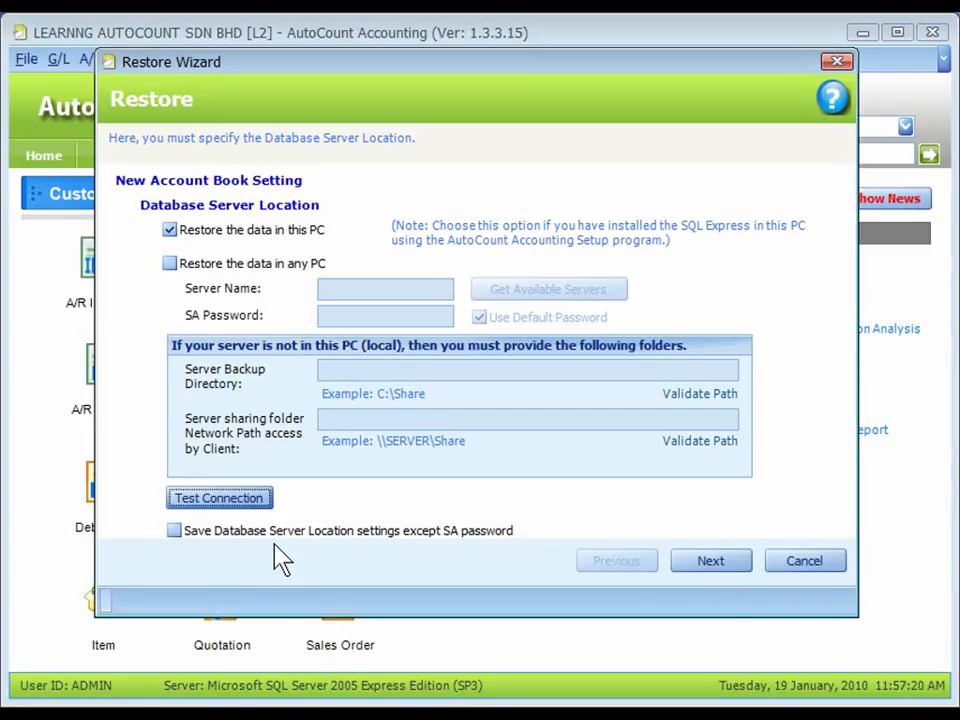
# - Choose the LEARNNG AUTOCOUNT SDN BHD [L2] backup file in D:\AutoCount Backup as the restore source
pyautogui.click(727, 568)
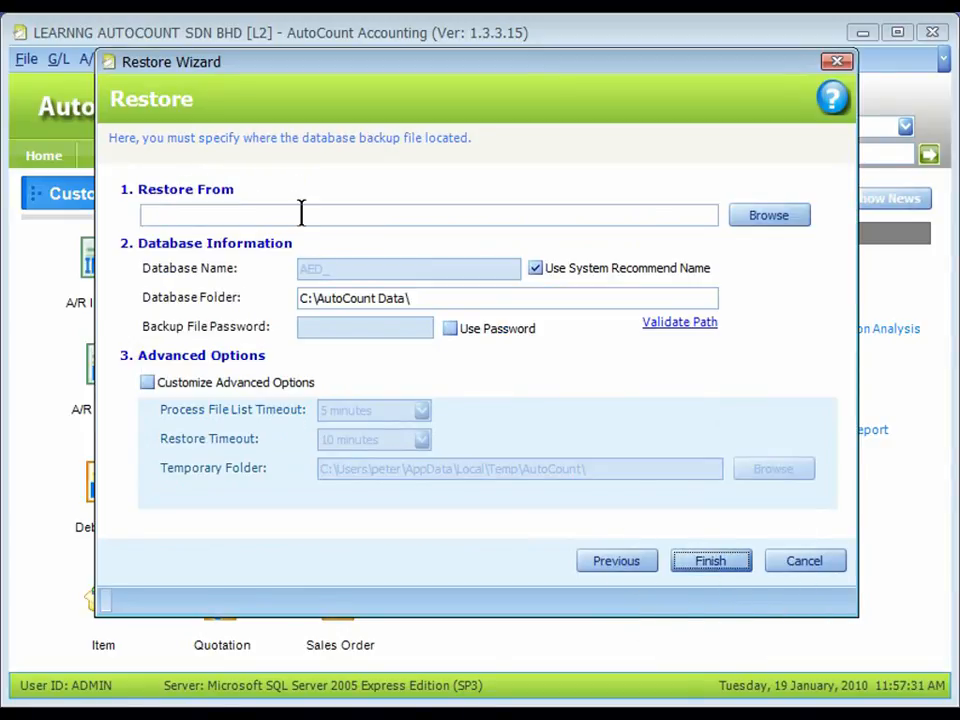
pyautogui.click(300, 214)
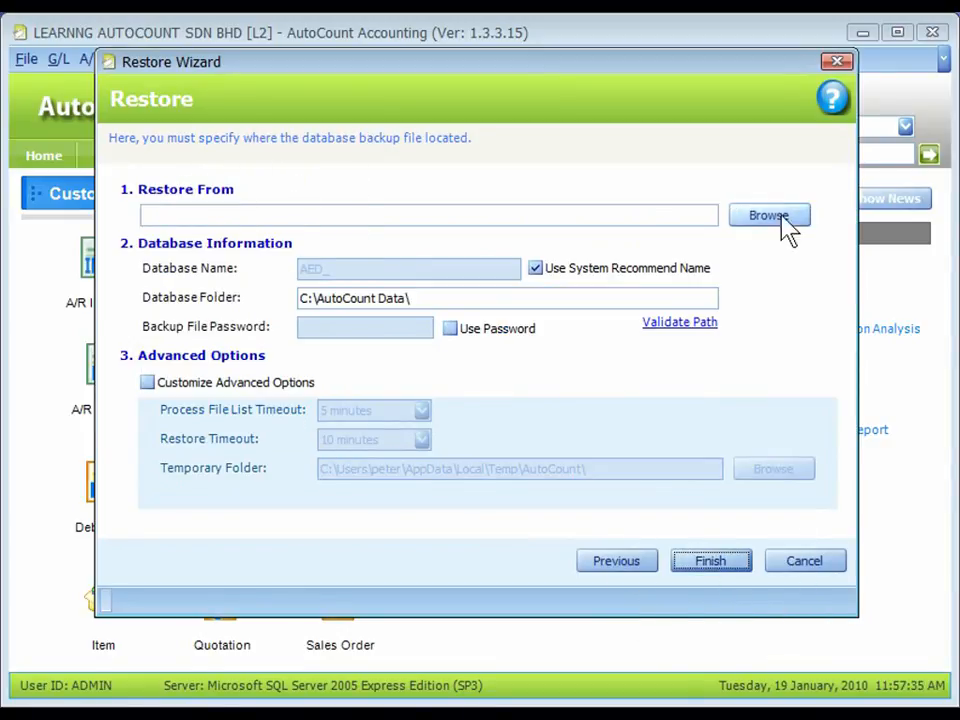
pyautogui.click(775, 220)
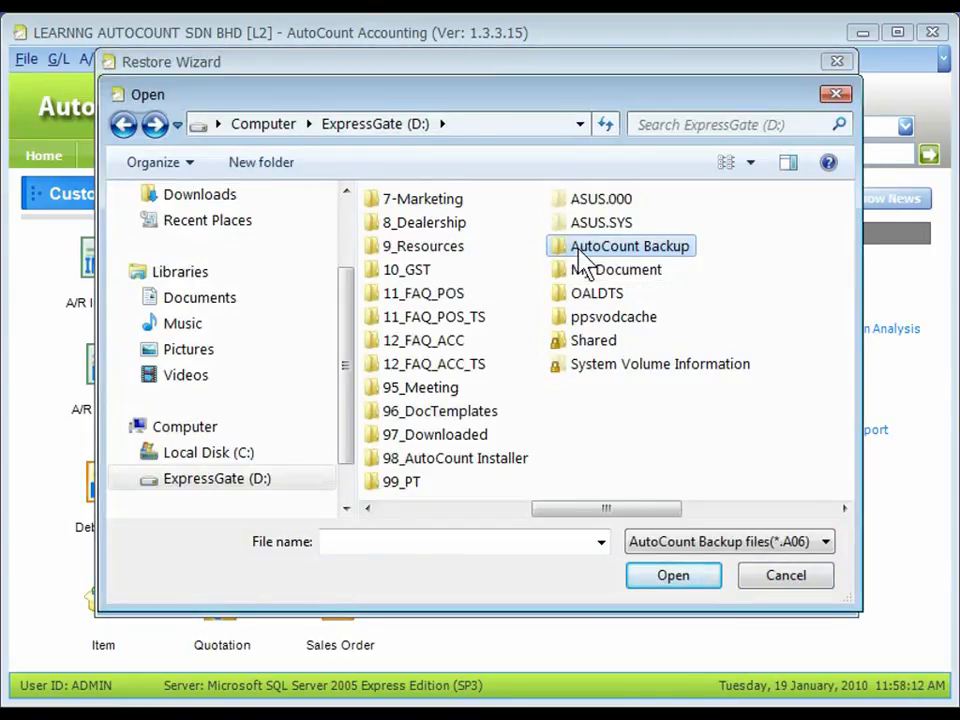
pyautogui.doubleClick(620, 246)
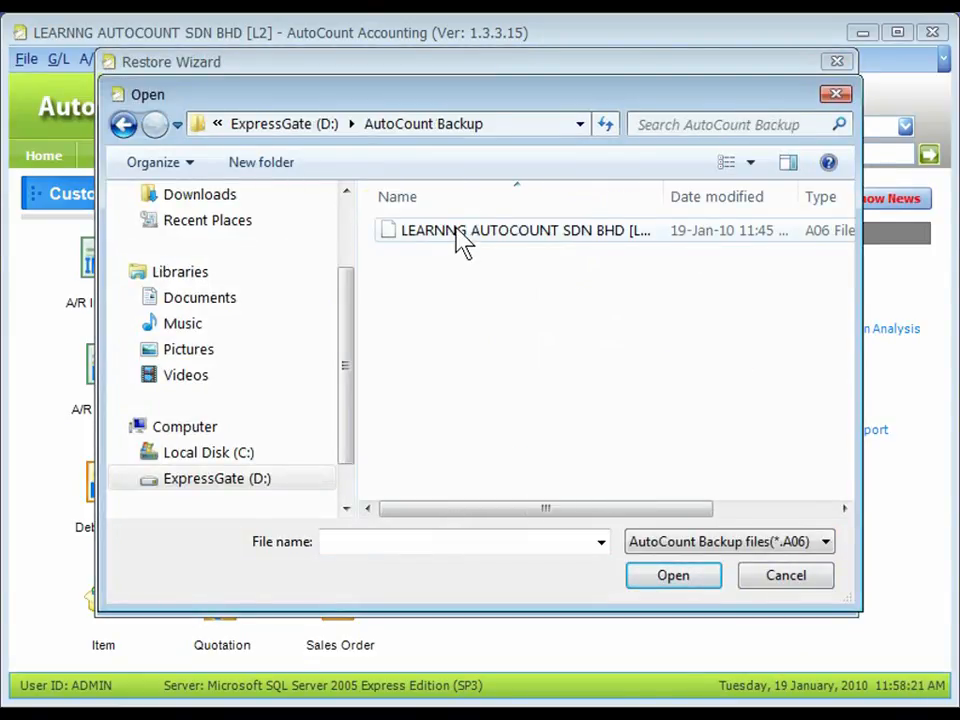
pyautogui.click(460, 232)
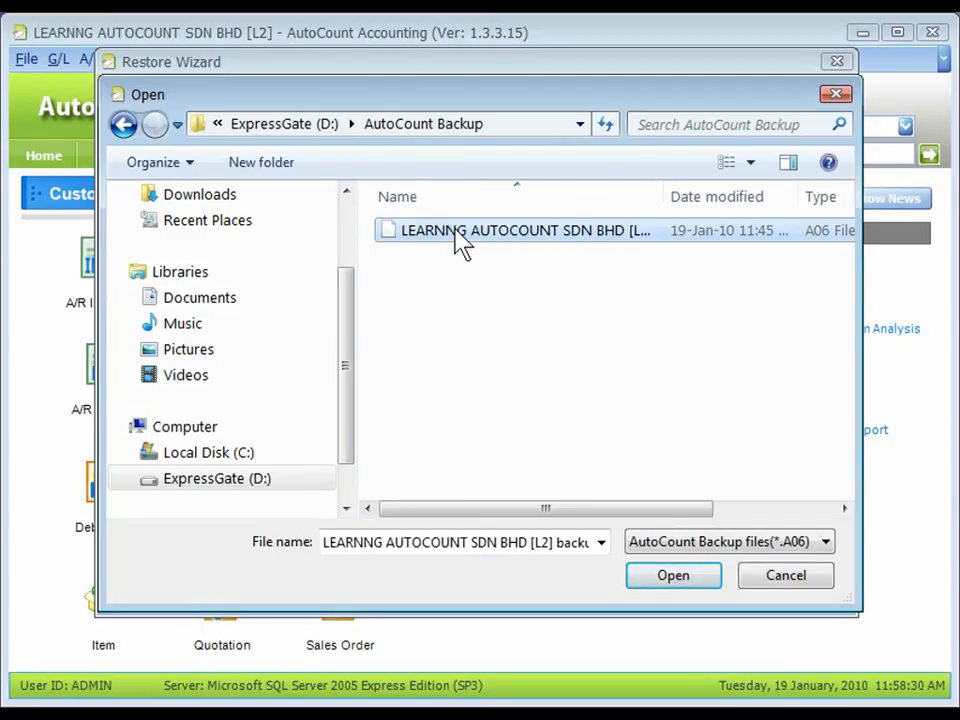
pyautogui.click(676, 580)
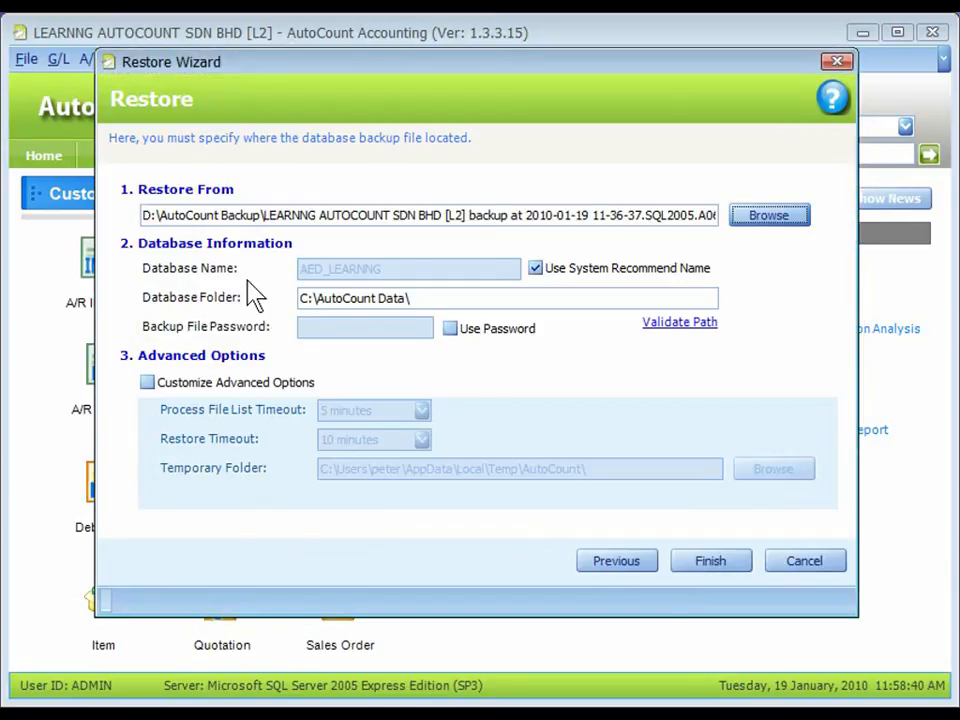
# - Review the restore's database information and try the backup file password option, leaving it off
pyautogui.click(253, 296)
pyautogui.click(508, 279)
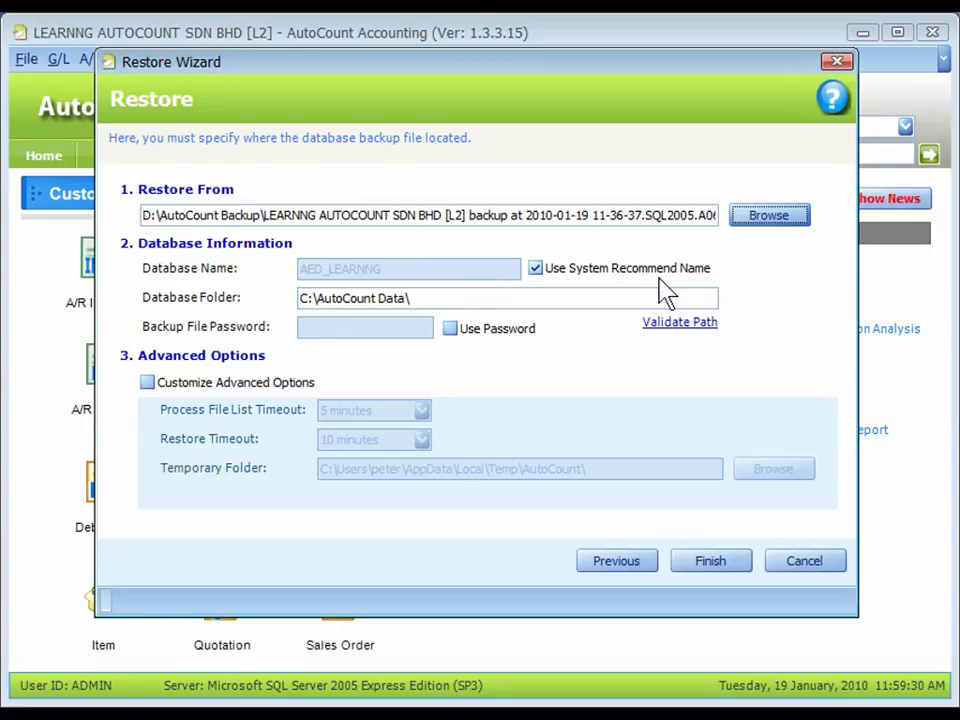
pyautogui.click(300, 298)
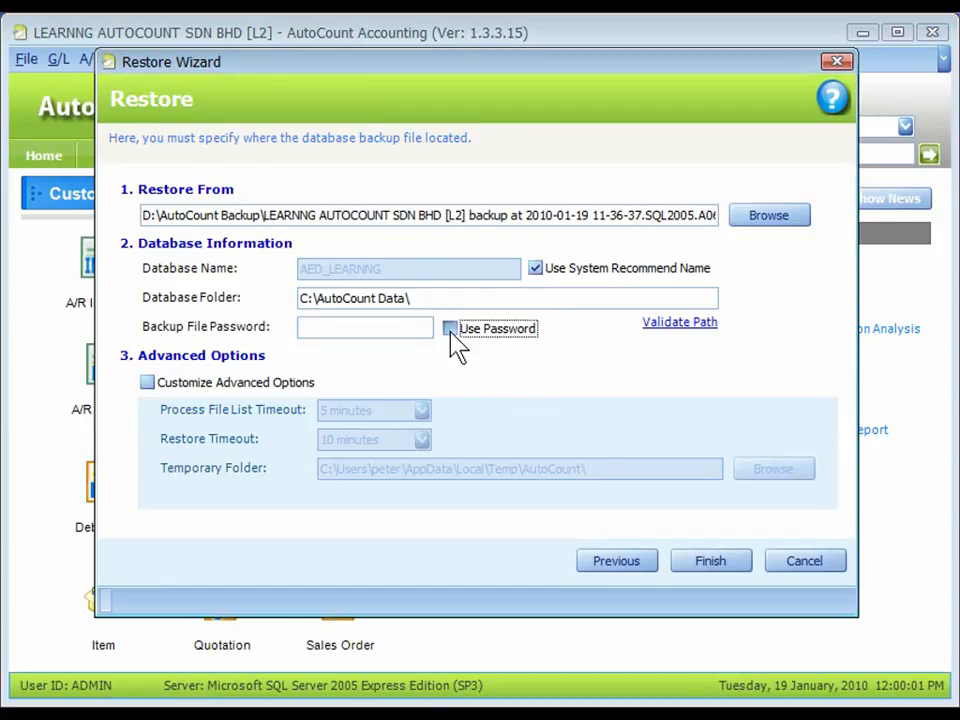
pyautogui.click(450, 330)
pyautogui.click(450, 330)
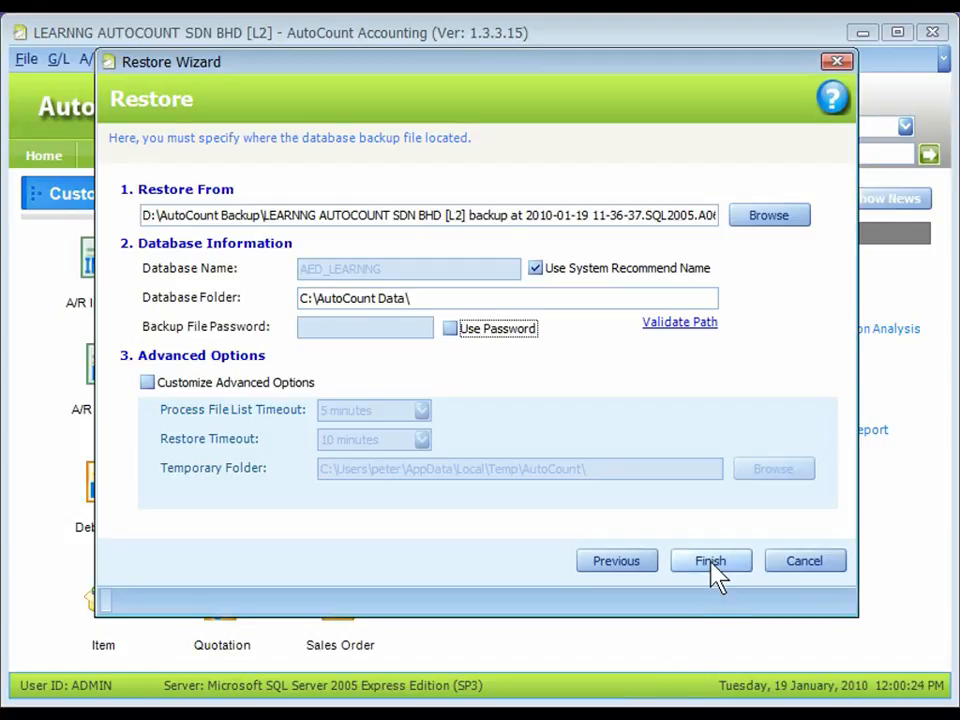
# - Run the restore with the remark set to today's date, exiting the current account book and logging in to the restored one
pyautogui.click(710, 562)
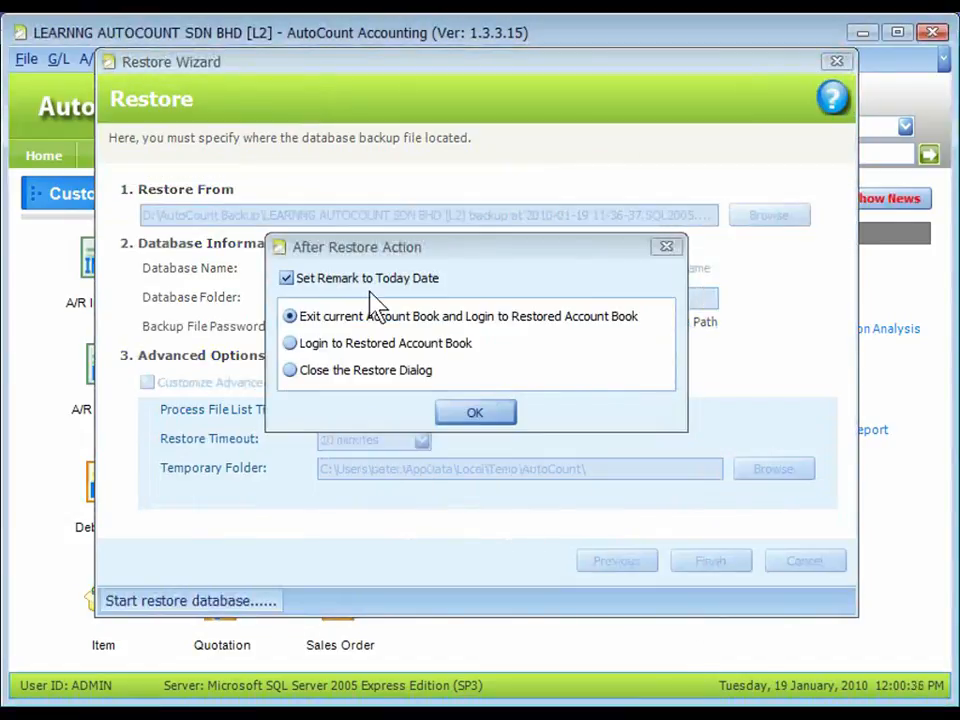
pyautogui.click(370, 291)
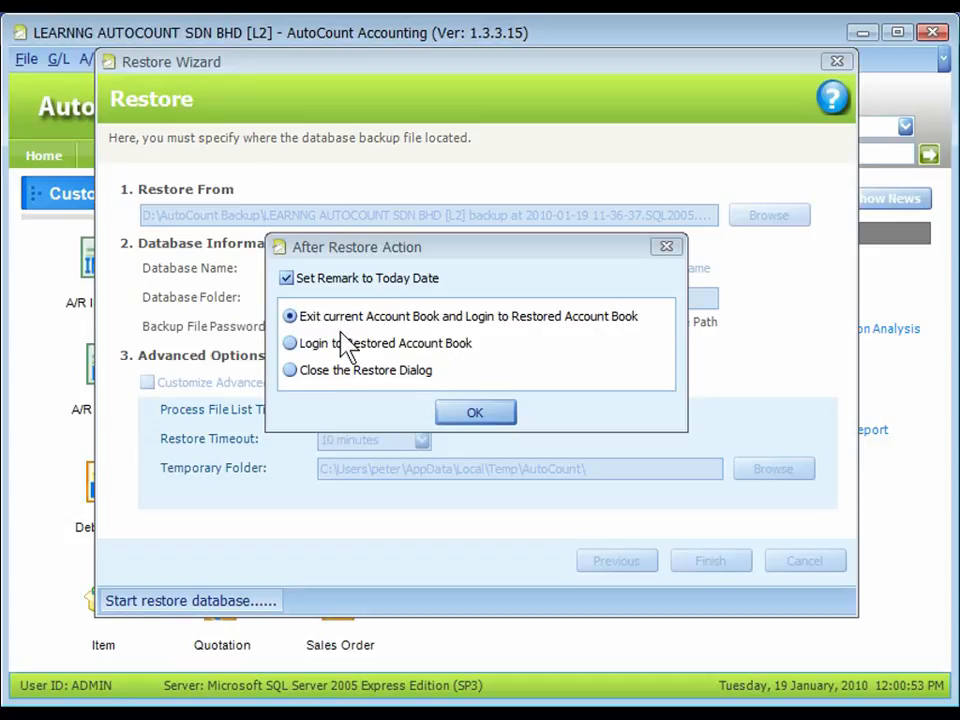
pyautogui.click(476, 418)
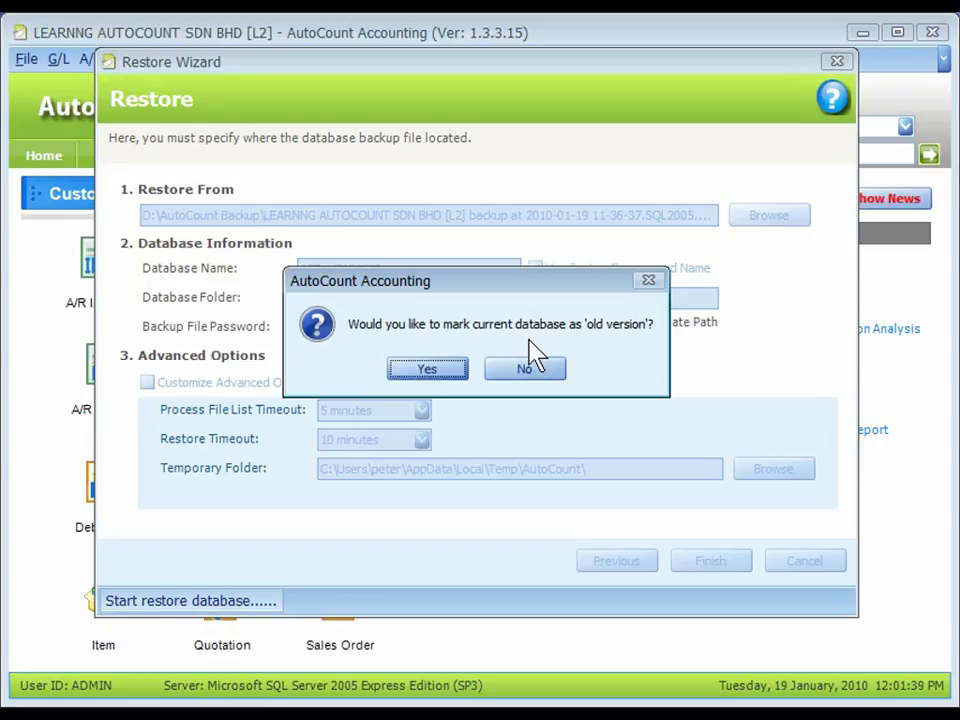
# - Mark the current database as old version and log in to the LEARNNG AUTOCOUNT SDN BHD [L2] account book anyway, entering the account password
pyautogui.click(427, 377)
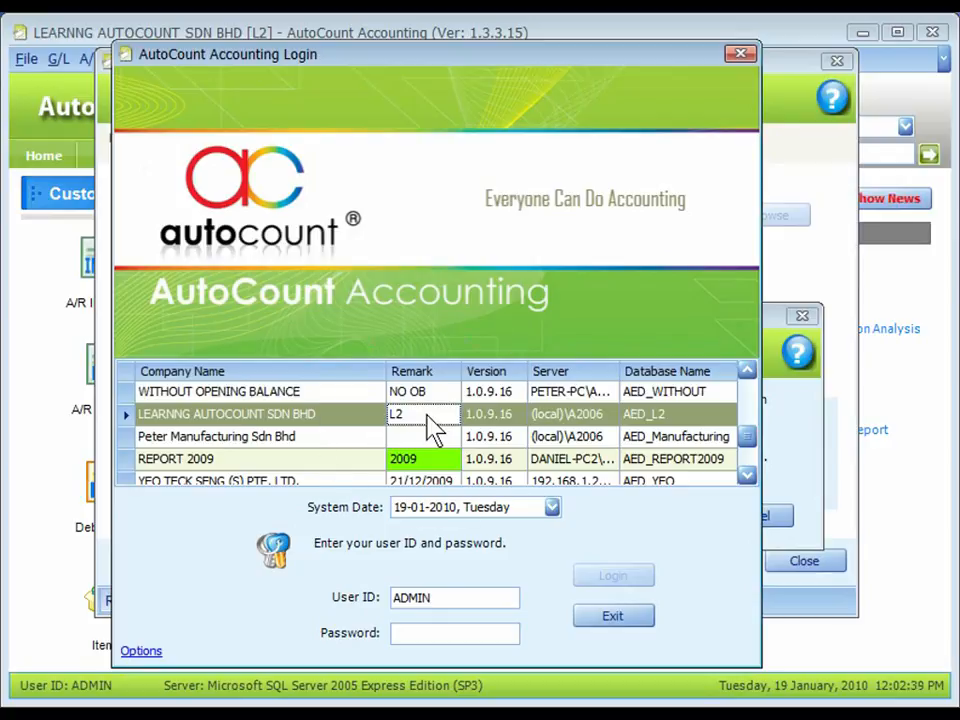
pyautogui.click(432, 632)
pyautogui.write('*****')
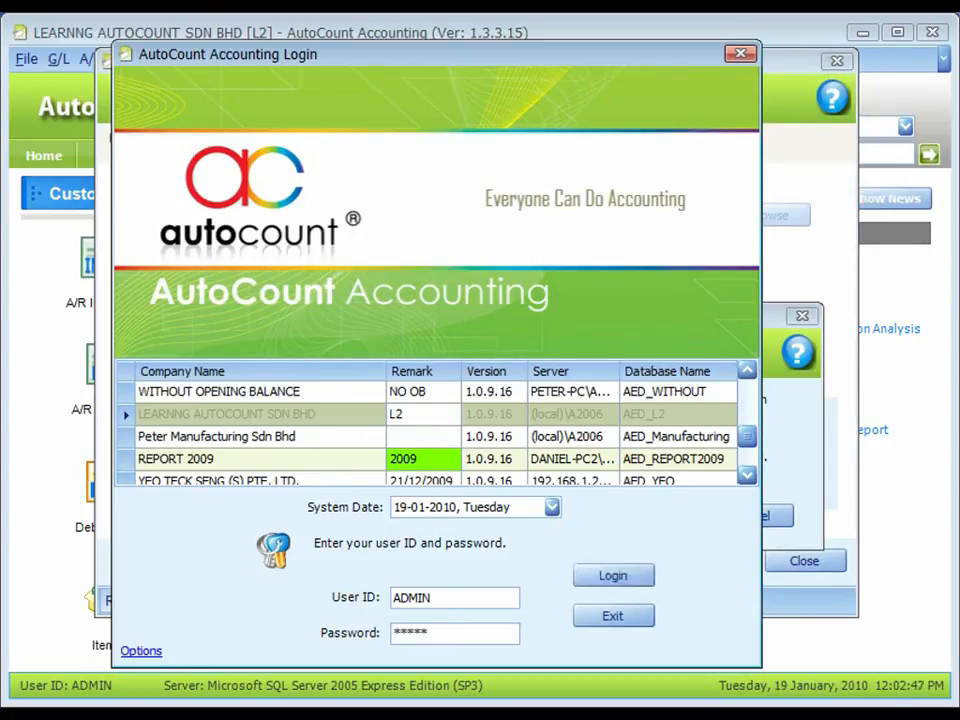
pyautogui.press('Return')
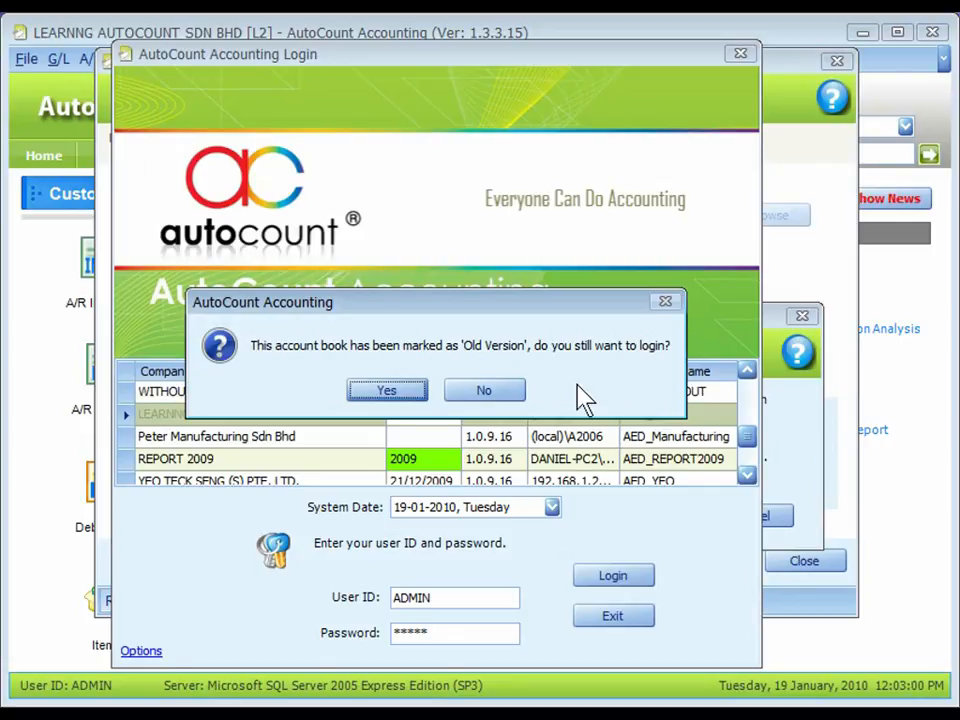
pyautogui.click(384, 398)
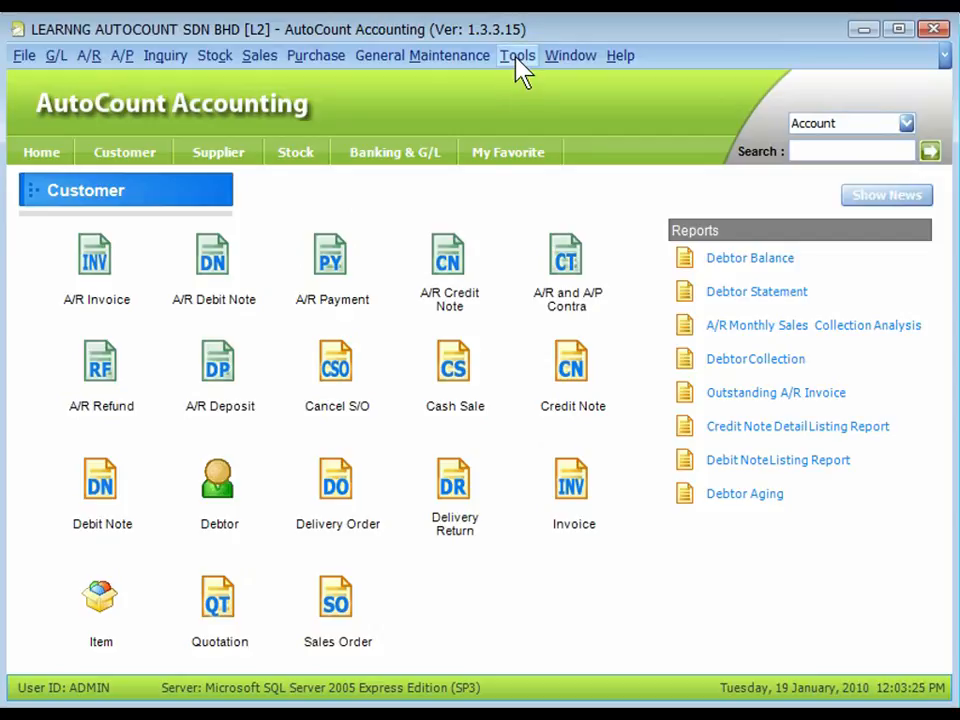
# - Turn off the 'Old Version' account book setting in the Miscellaneous options and save the options
pyautogui.click(518, 58)
pyautogui.click(583, 552)
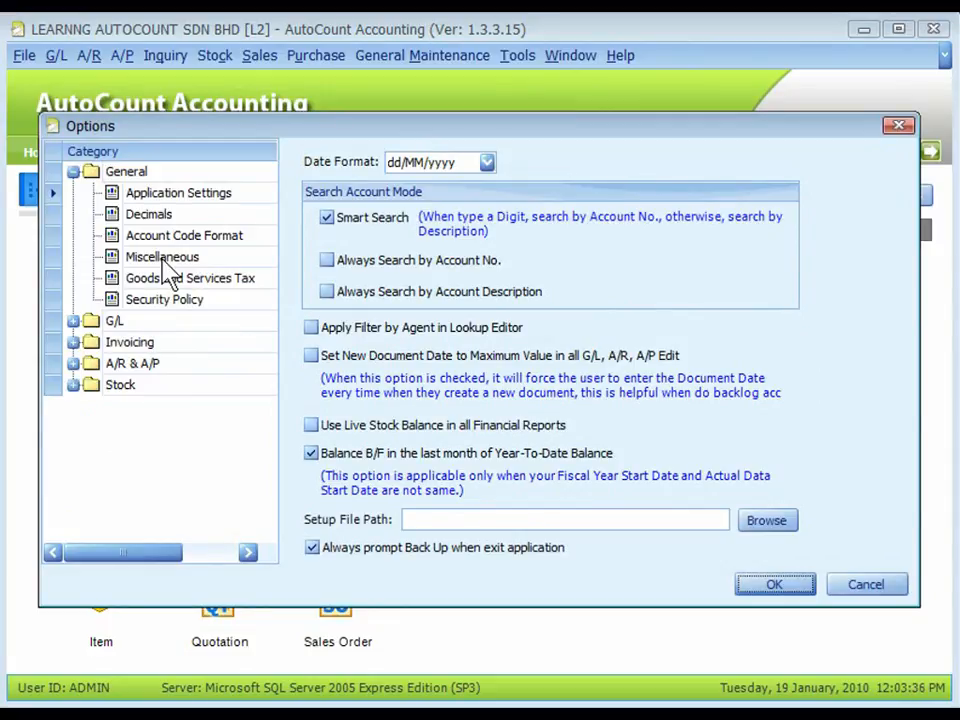
pyautogui.click(162, 258)
pyautogui.click(299, 165)
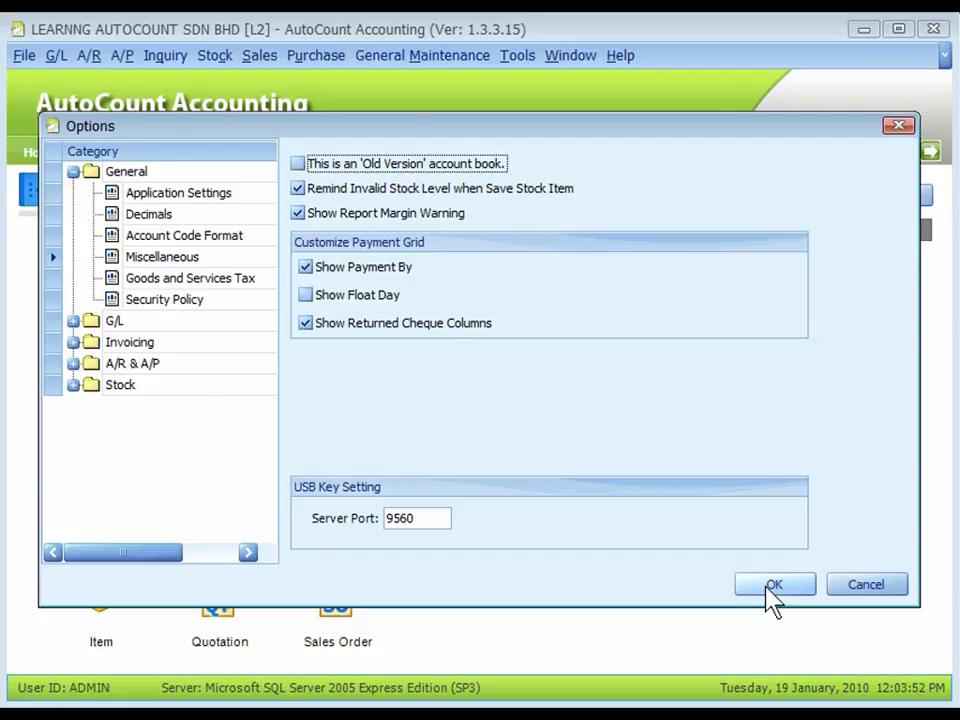
pyautogui.click(774, 586)
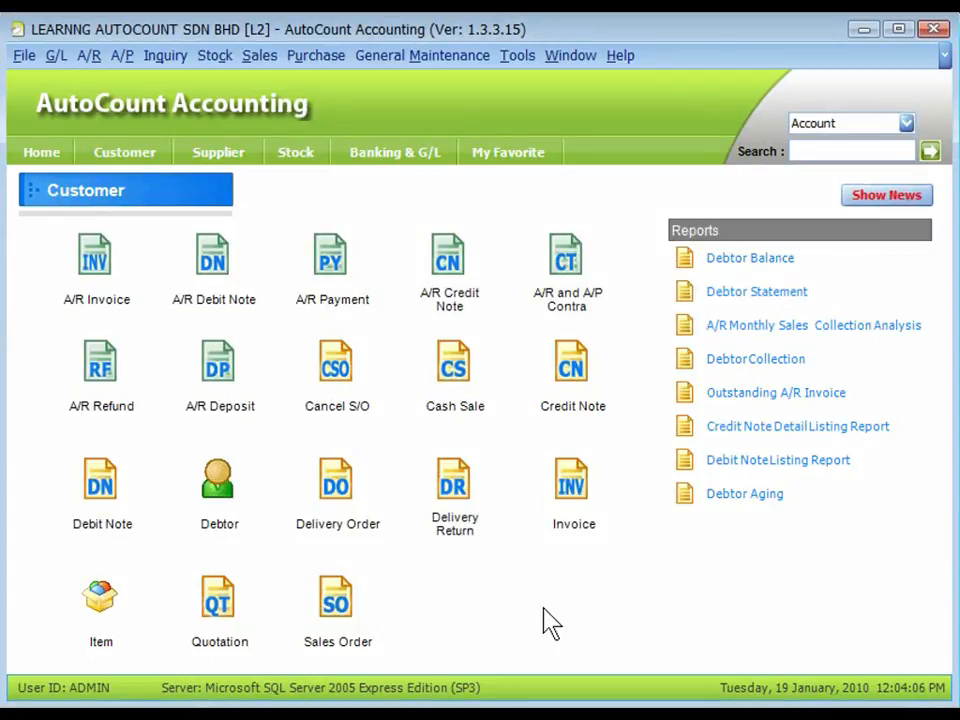